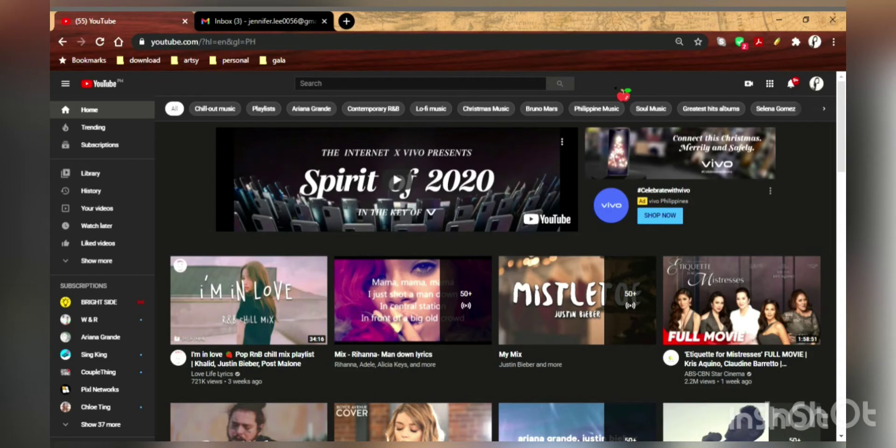
# - Search YouTube for "clap sound effect no copyright"
pyautogui.click(492, 86)
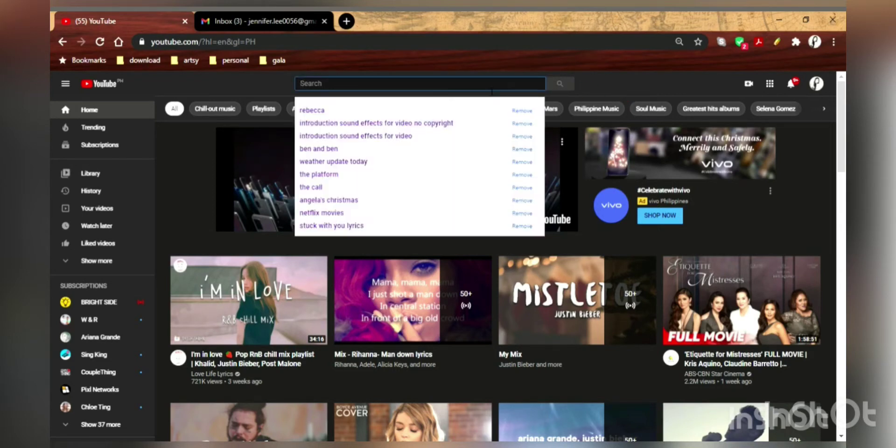
pyautogui.write('clap')
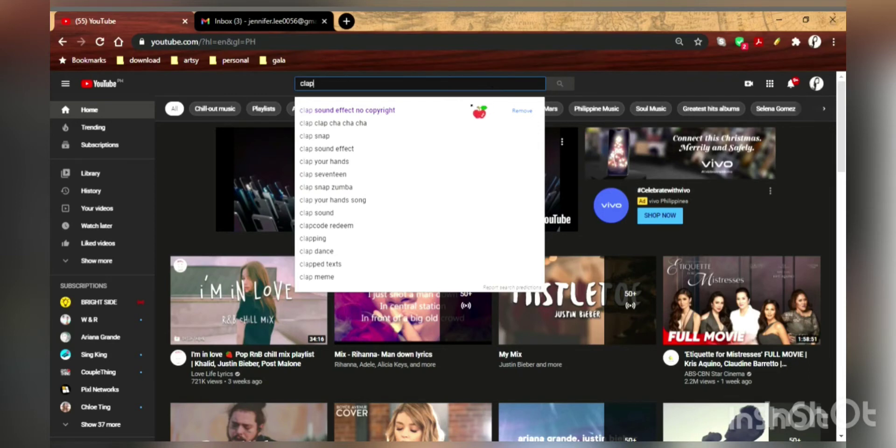
pyautogui.click(396, 113)
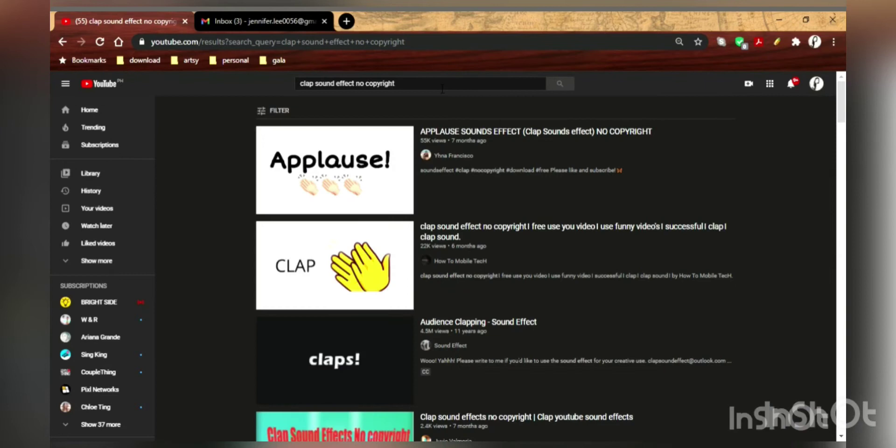
pyautogui.click(442, 87)
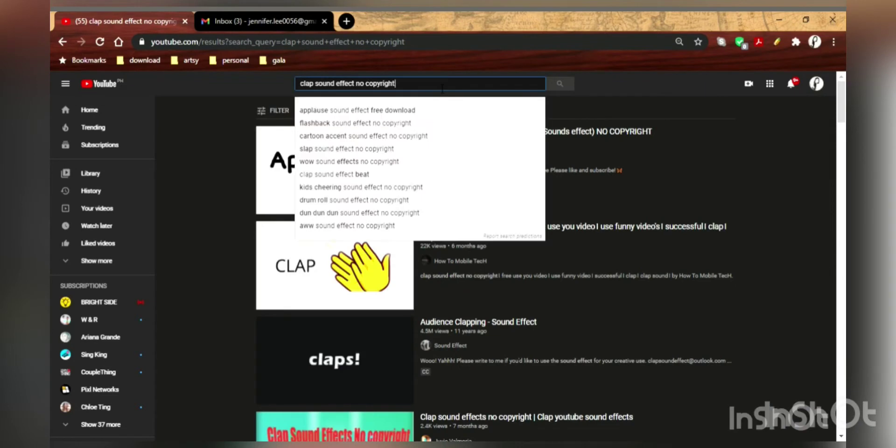
pyautogui.click(730, 89)
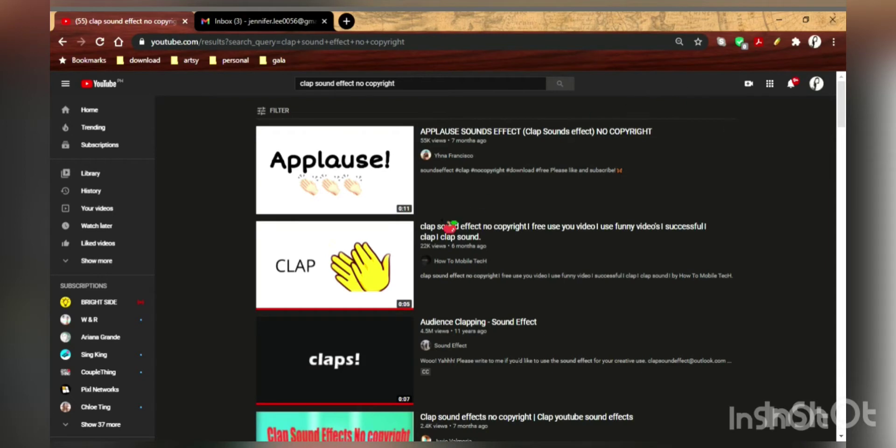
# - Open the five-second CLAP video by How To Mobile TecH and copy its share link
pyautogui.moveTo(355, 181)
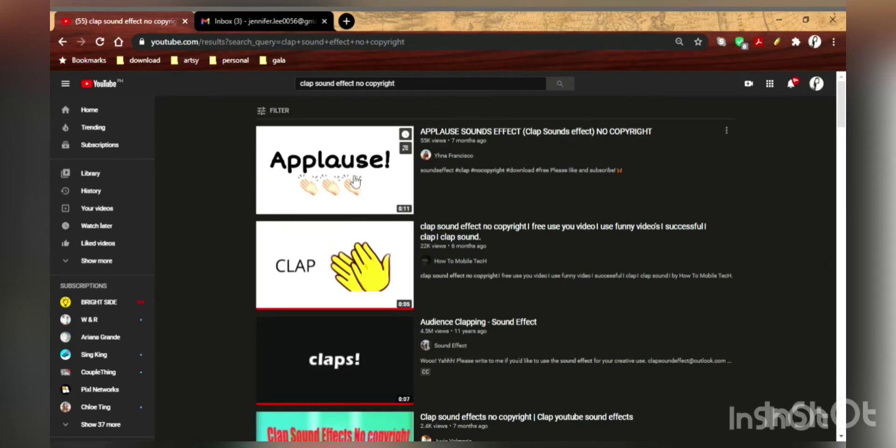
pyautogui.click(346, 266)
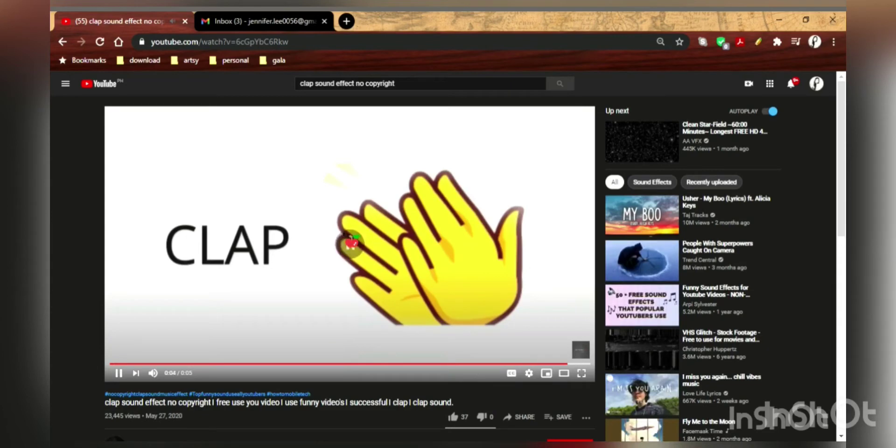
pyautogui.scroll(-5, 392, 340)
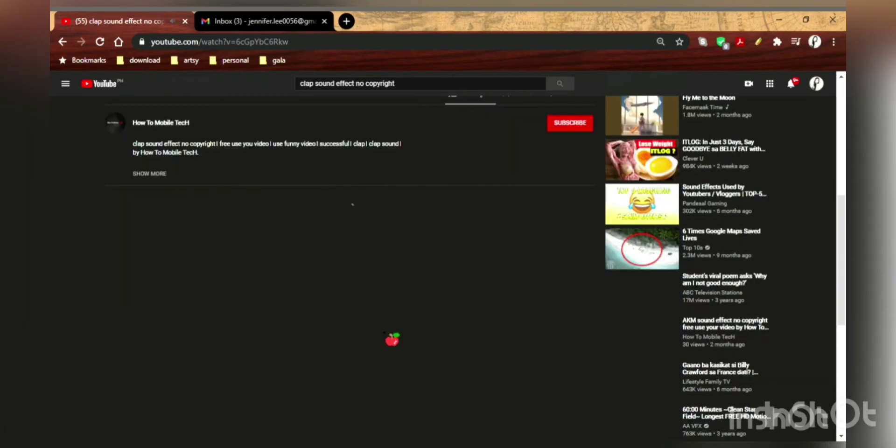
pyautogui.scroll(3, 438, 223)
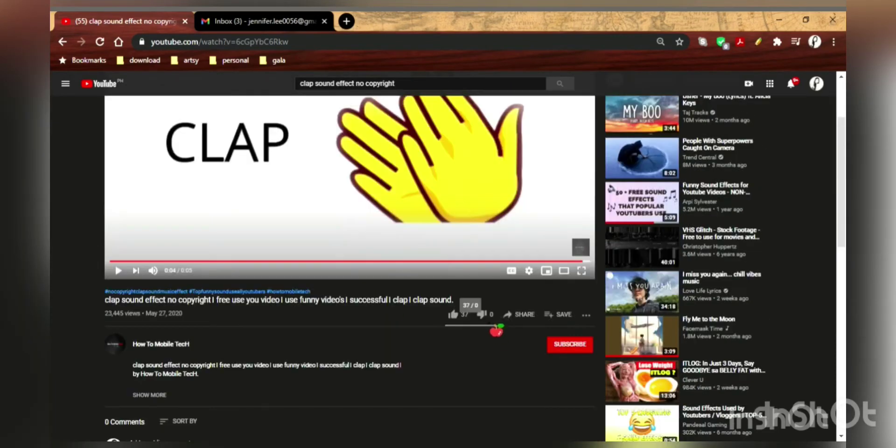
pyautogui.click(531, 319)
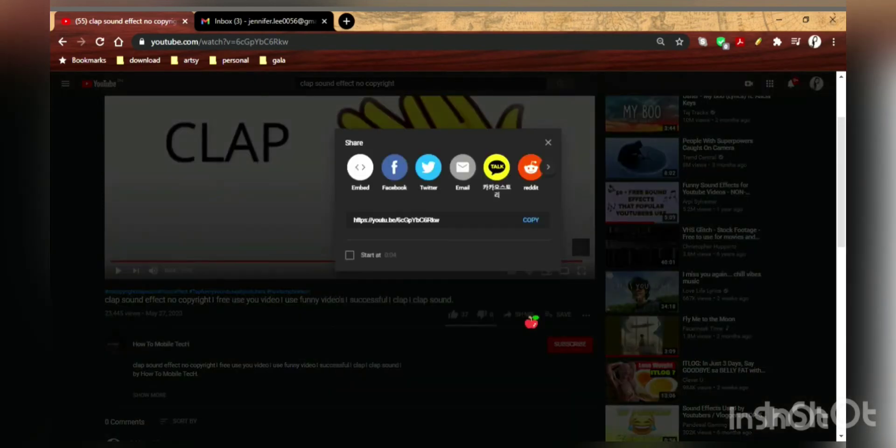
pyautogui.click(486, 281)
pyautogui.hotkey('ctrl', 'c')
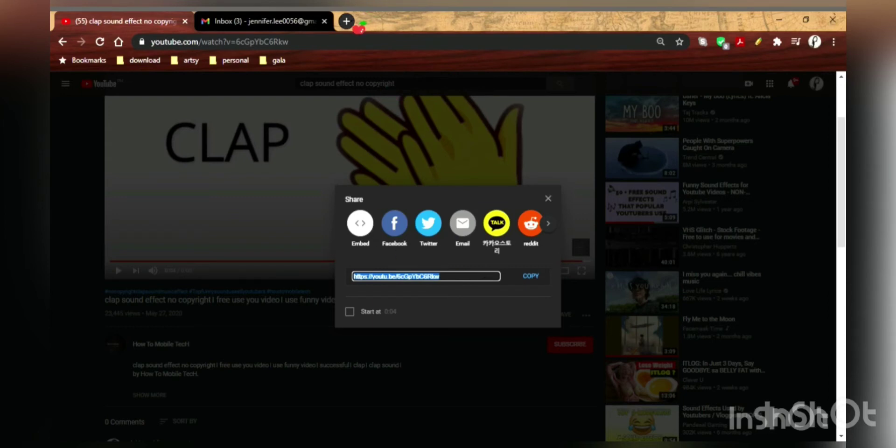
# - In a new browser tab, search Google for "mp3 converter" and open the YouTube to Mp3 Converter at ytmp3.cc
pyautogui.click(354, 22)
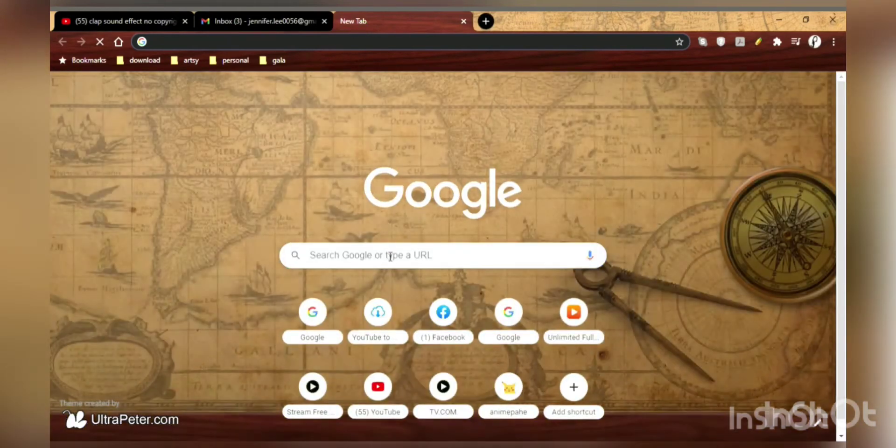
pyautogui.click(390, 257)
pyautogui.write('mps')
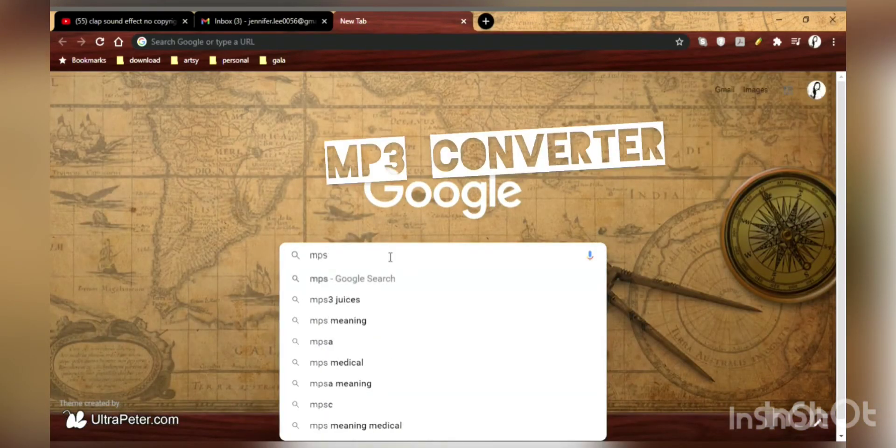
pyautogui.press('BackSpace')
pyautogui.write('3')
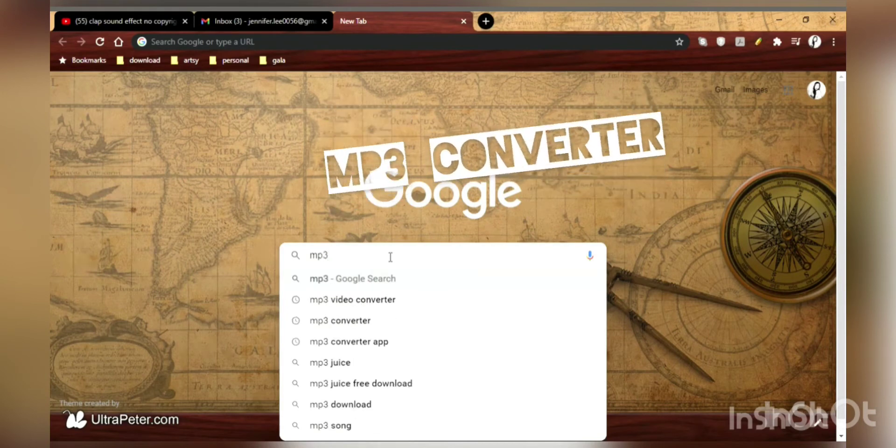
pyautogui.click(374, 321)
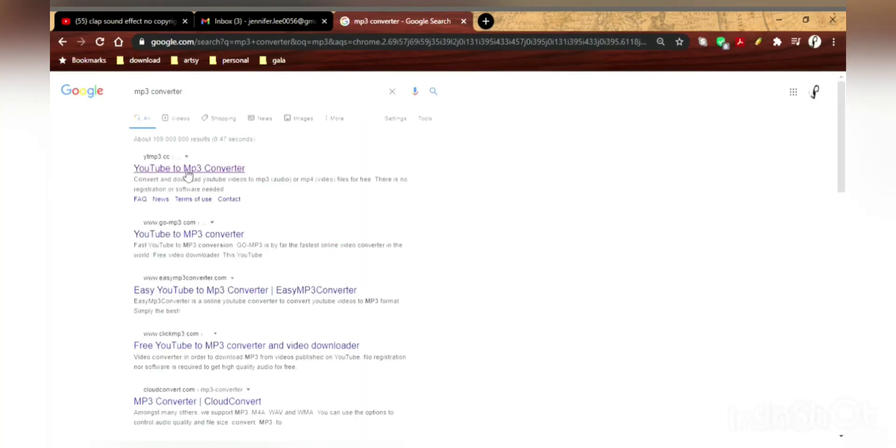
pyautogui.click(230, 171)
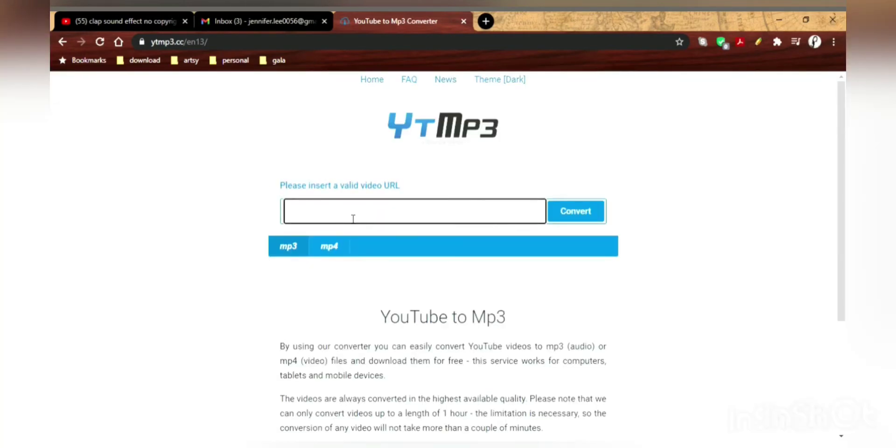
pyautogui.hotkey('ctrl', 'v')
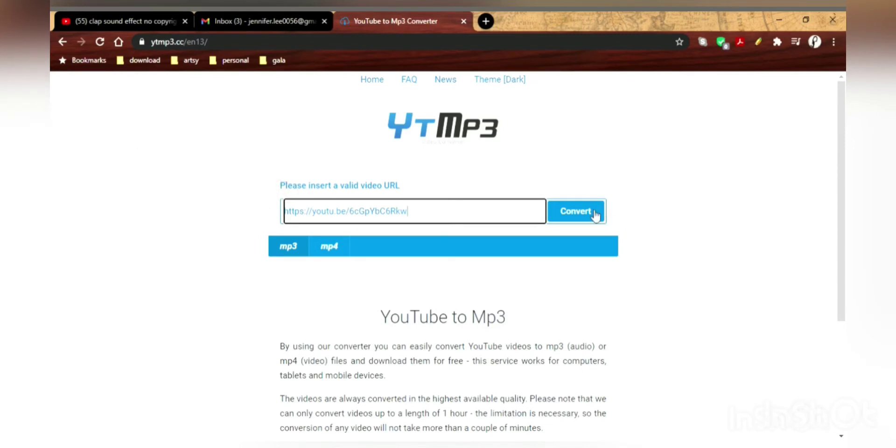
pyautogui.click(575, 212)
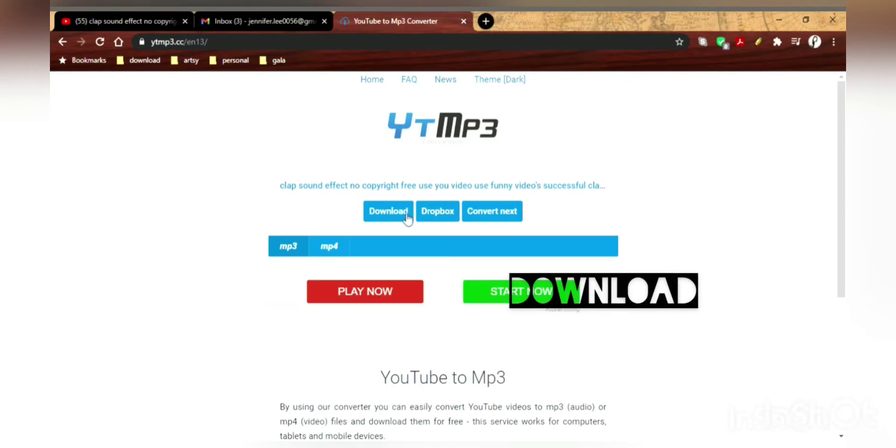
pyautogui.click(407, 214)
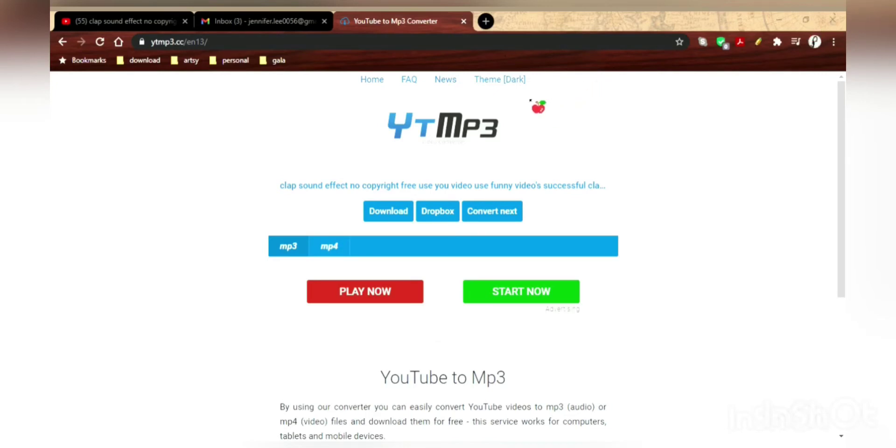
# - Search Google for "classroom background" in a new browser tab
pyautogui.click(490, 23)
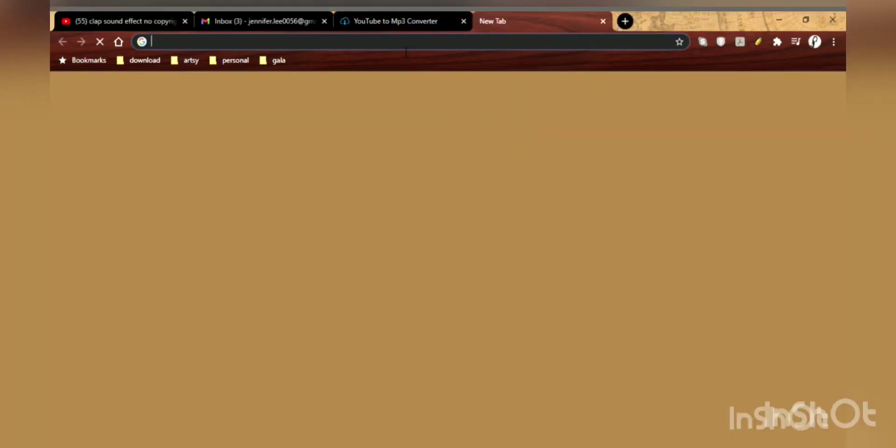
pyautogui.click(407, 46)
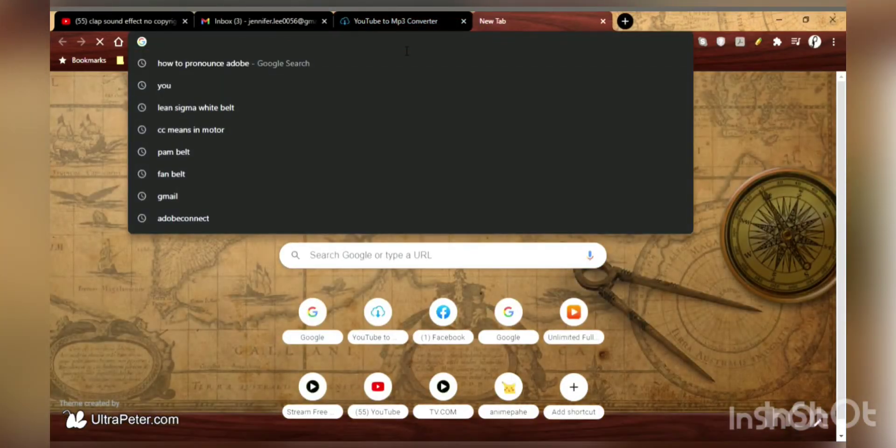
pyautogui.write('c')
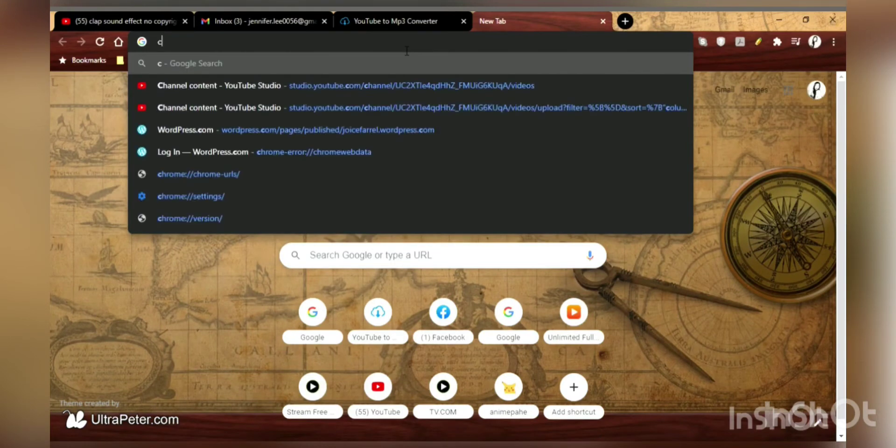
pyautogui.write('lassroom')
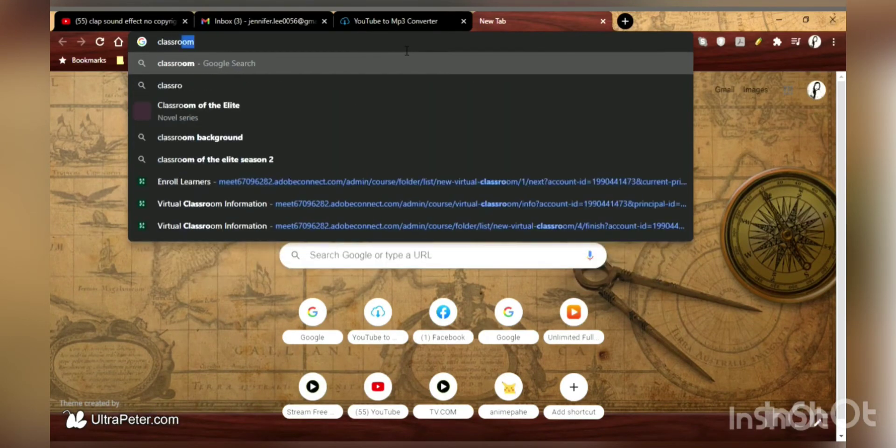
pyautogui.write(' backgr')
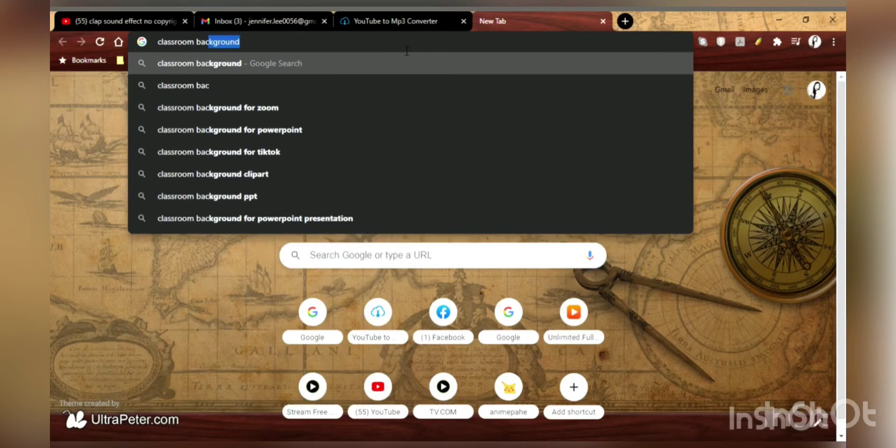
pyautogui.write('ound')
pyautogui.press('Return')
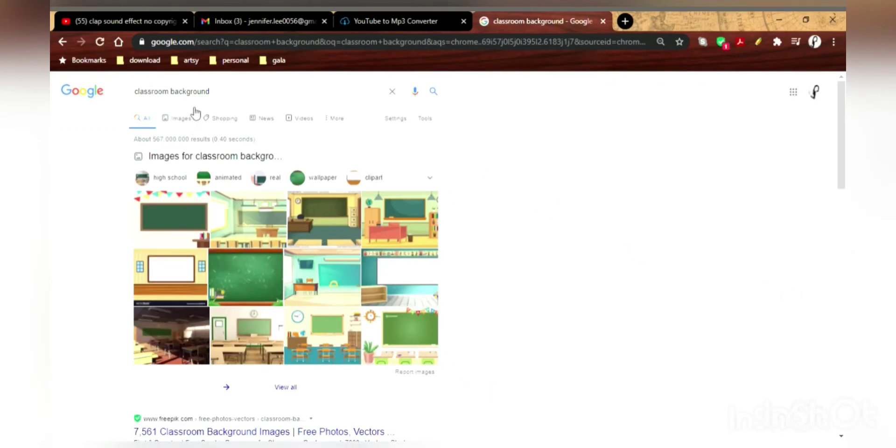
# - Refine the search to "classroom background free download" and open the chalkboard picture with bunting from the image results
pyautogui.click(236, 93)
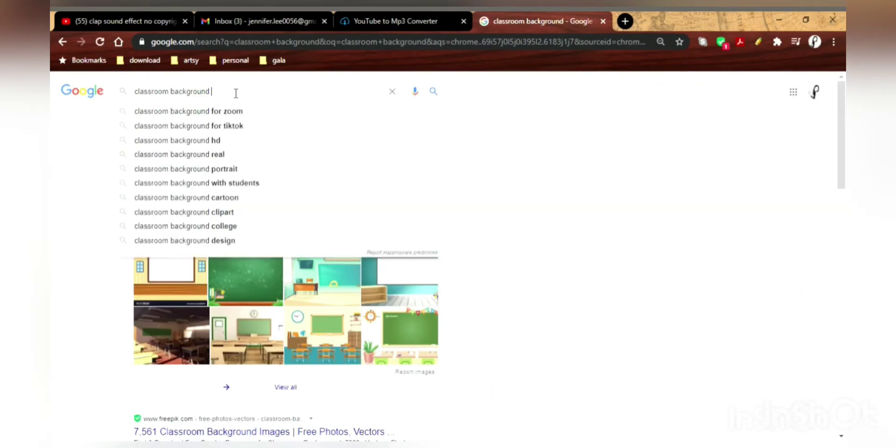
pyautogui.write('free')
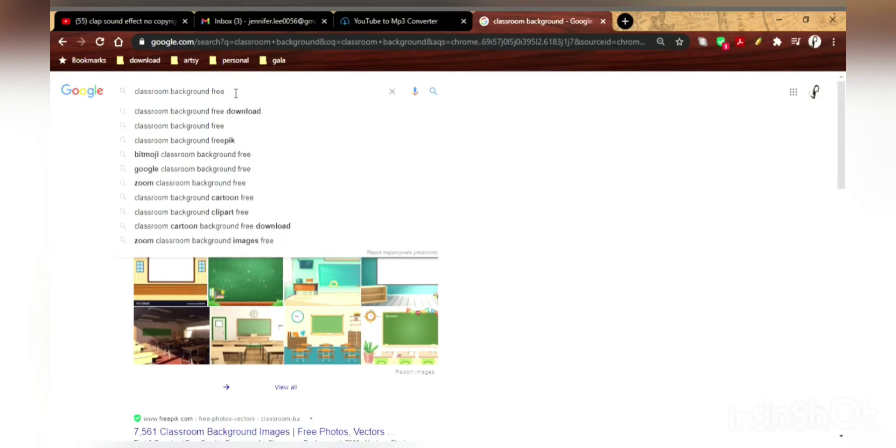
pyautogui.write(' download')
pyautogui.press('Return')
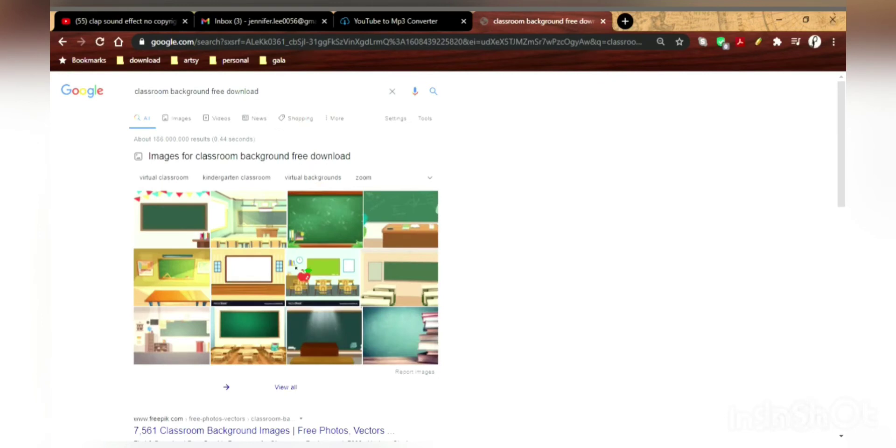
pyautogui.click(187, 215)
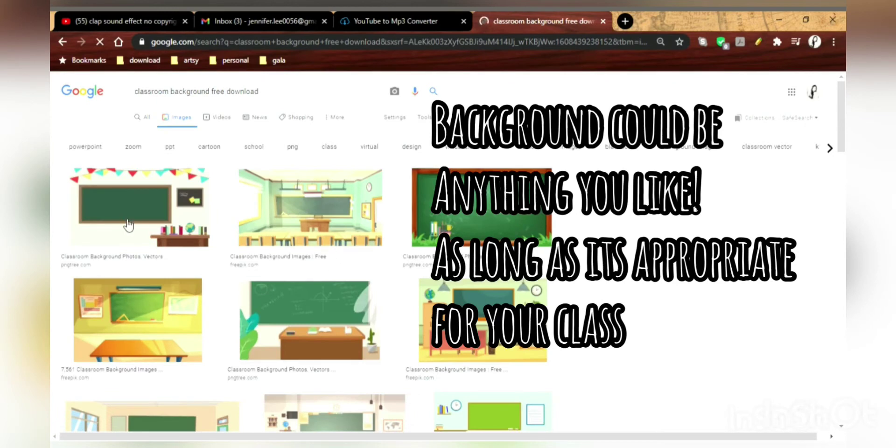
pyautogui.click(129, 224)
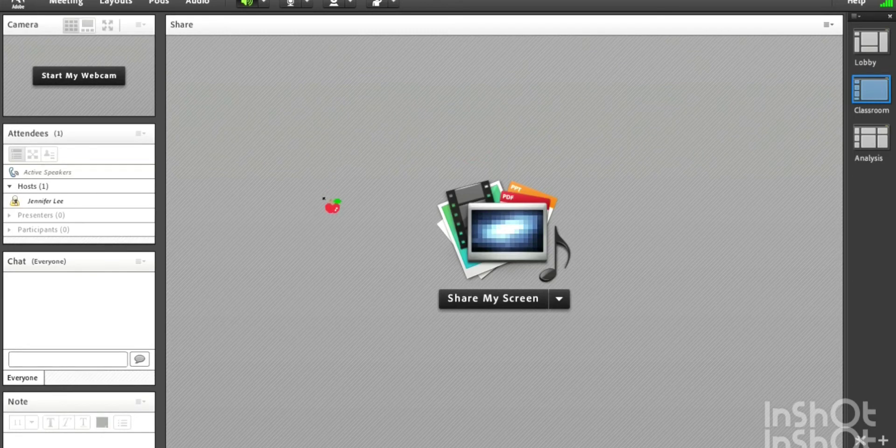
# - In the Adobe Connect meeting room, preview the Lobby, Classroom and Analysis layouts one after another
pyautogui.click(46, 202)
pyautogui.moveTo(79, 204)
pyautogui.click(886, 37)
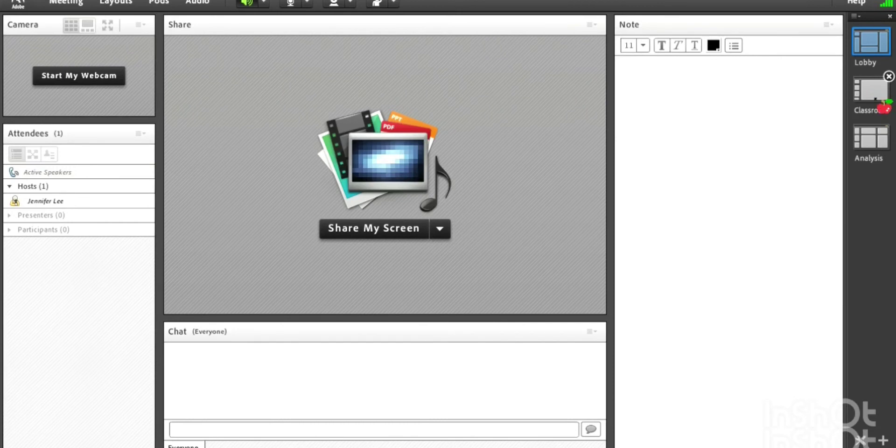
pyautogui.click(884, 92)
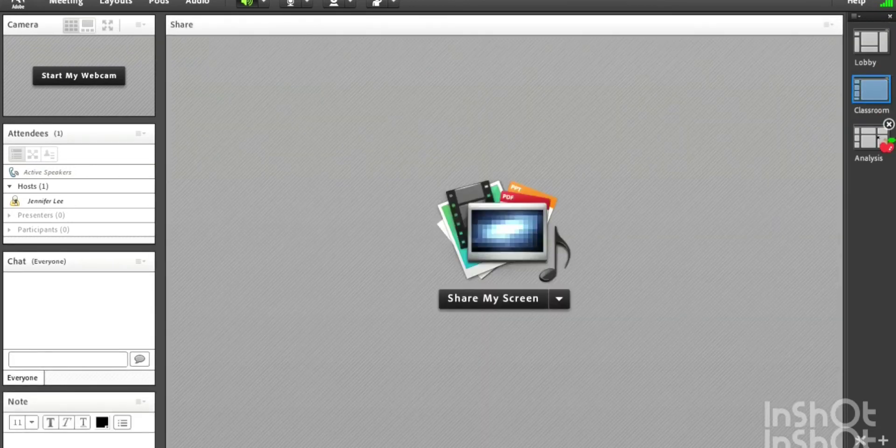
pyautogui.click(887, 145)
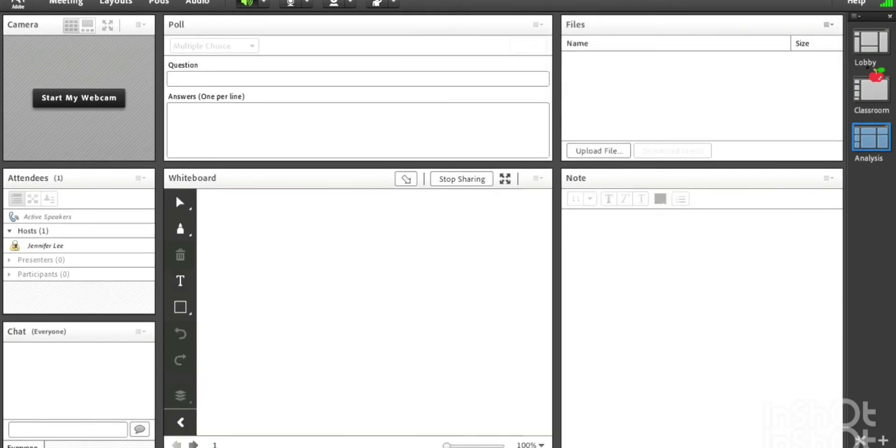
# - Set the meeting room to the Lobby layout and close the layout bar
pyautogui.click(884, 56)
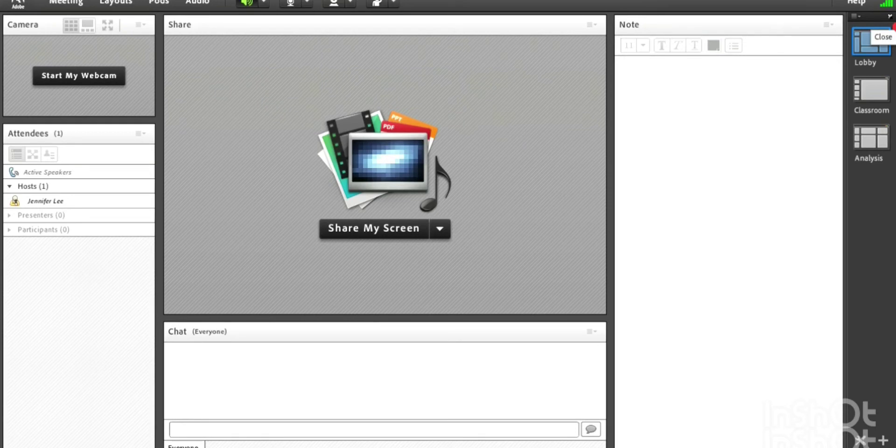
pyautogui.click(892, 25)
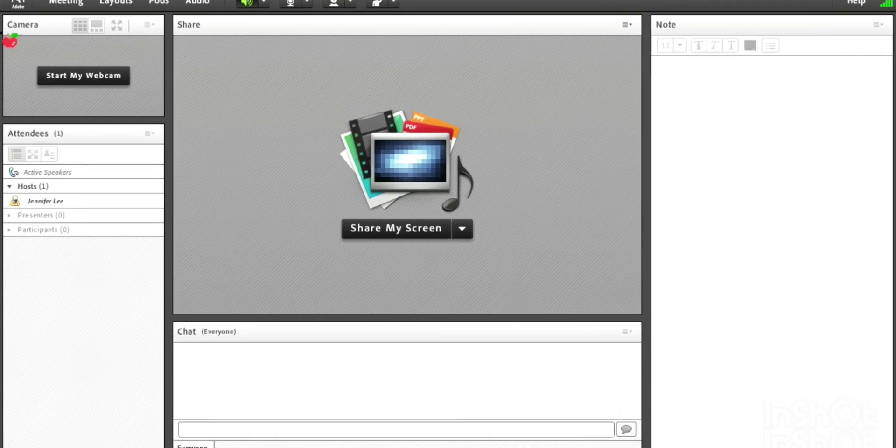
# - Hide the Share pod, then shorten the Note pod and narrow it from its inner edge
pyautogui.click(627, 26)
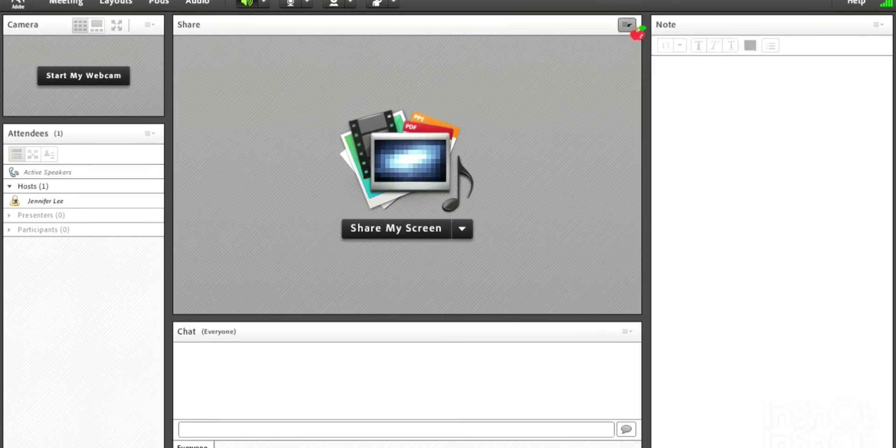
pyautogui.click(622, 43)
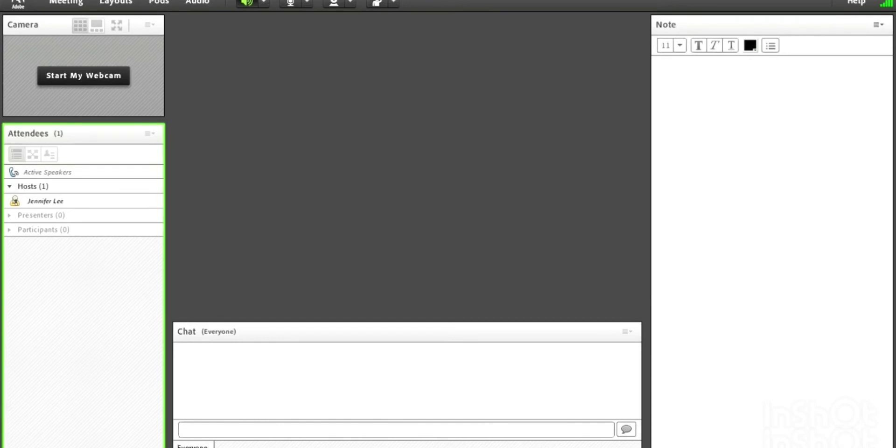
pyautogui.moveTo(772, 446); pyautogui.dragTo(773, 322)
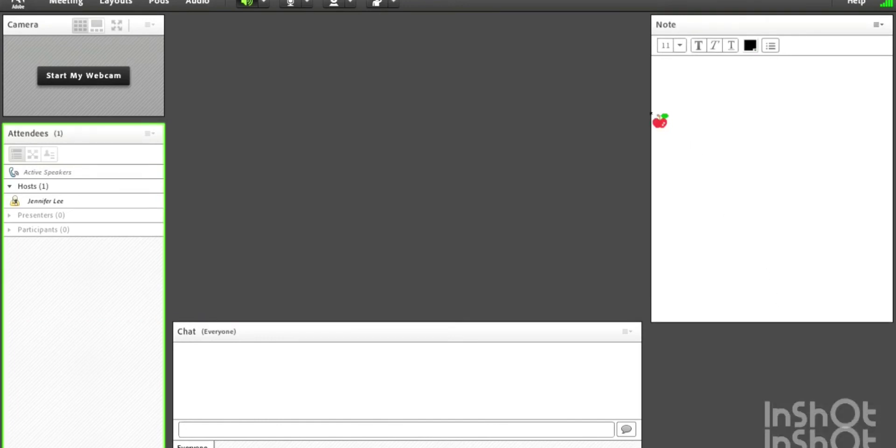
pyautogui.moveTo(651, 113); pyautogui.dragTo(715, 124)
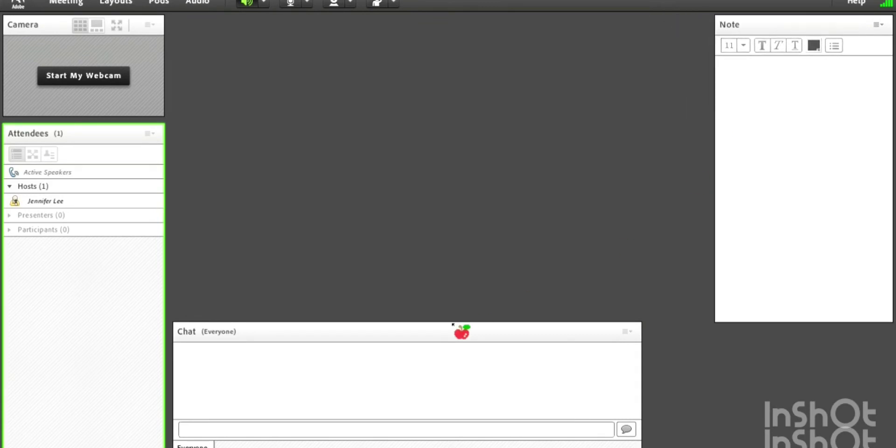
# - Place the Chat pod under the Note pod at matching width, and resize both to split the column's height about evenly
pyautogui.moveTo(453, 325); pyautogui.dragTo(792, 380)
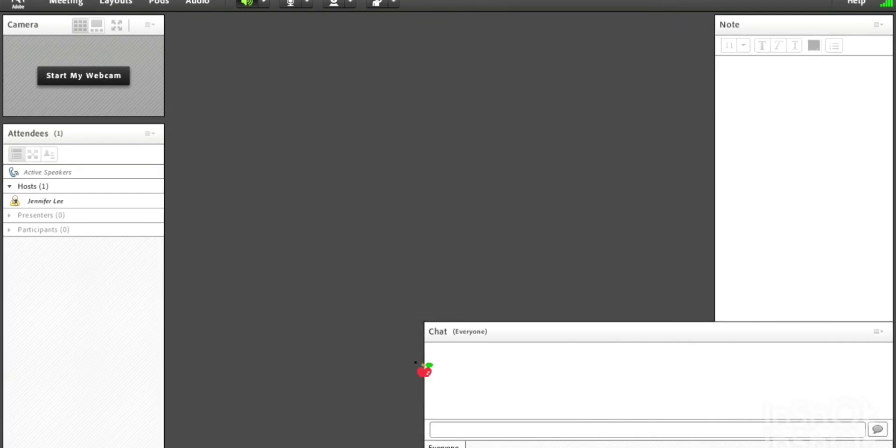
pyautogui.moveTo(426, 364); pyautogui.dragTo(714, 365)
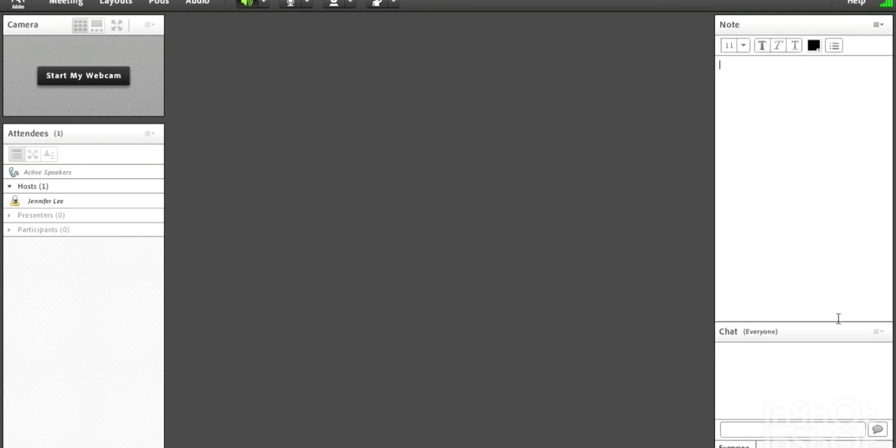
pyautogui.click(848, 335)
pyautogui.moveTo(840, 321); pyautogui.dragTo(845, 220)
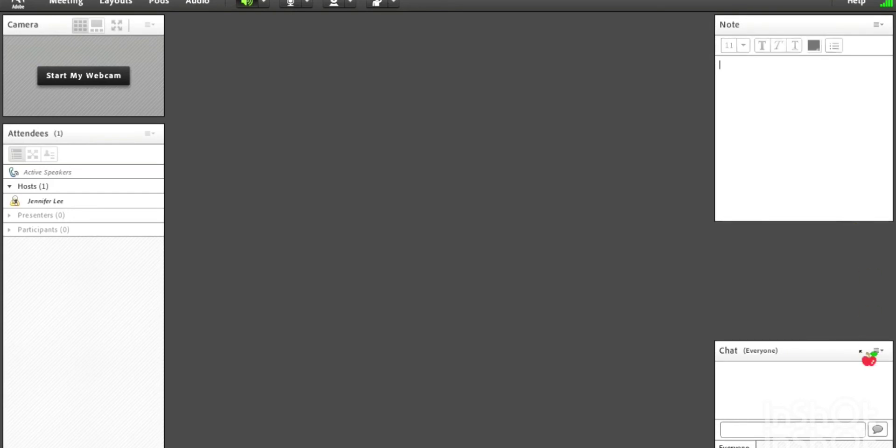
pyautogui.moveTo(866, 342); pyautogui.dragTo(873, 223)
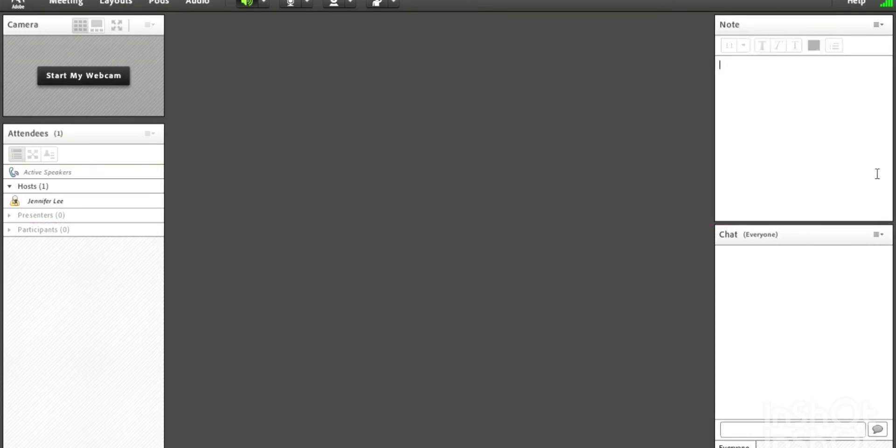
# - Rename the Note pod as AGENDA
pyautogui.doubleClick(731, 26)
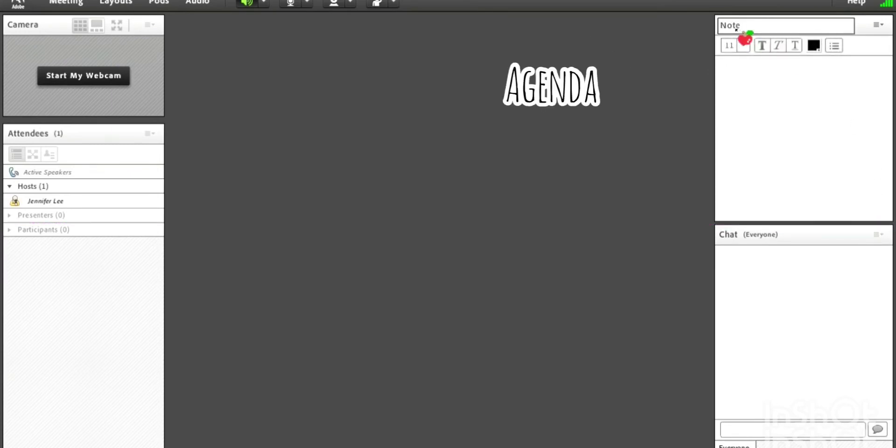
pyautogui.press('BackSpace')
pyautogui.press('BackSpace')
pyautogui.press('BackSpace')
pyautogui.press('BackSpace')
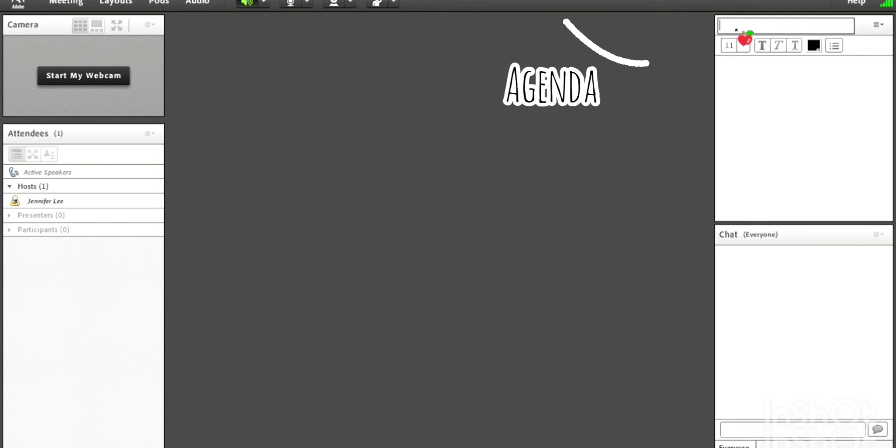
pyautogui.write('AGENDA')
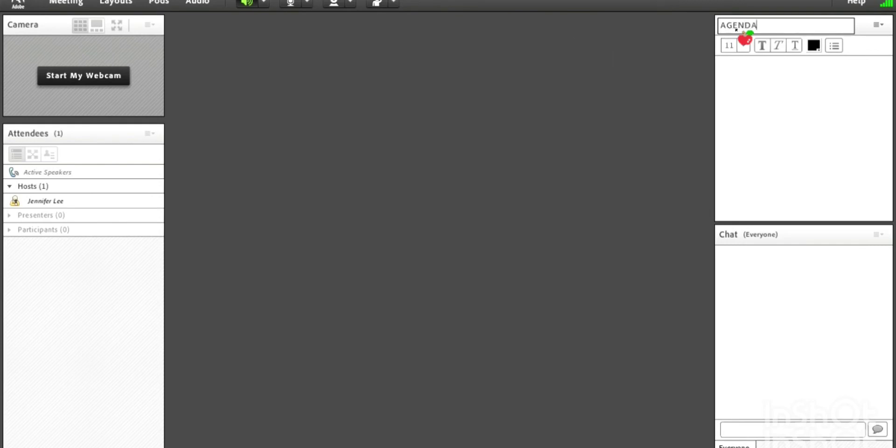
pyautogui.press('Return')
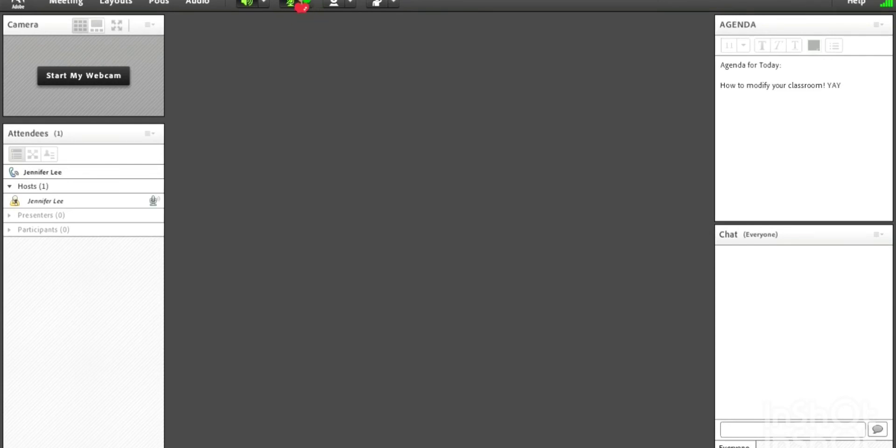
# - Mute the microphone and lower the meeting's speaker volume to slightly above the middle of the scale
pyautogui.click(298, 3)
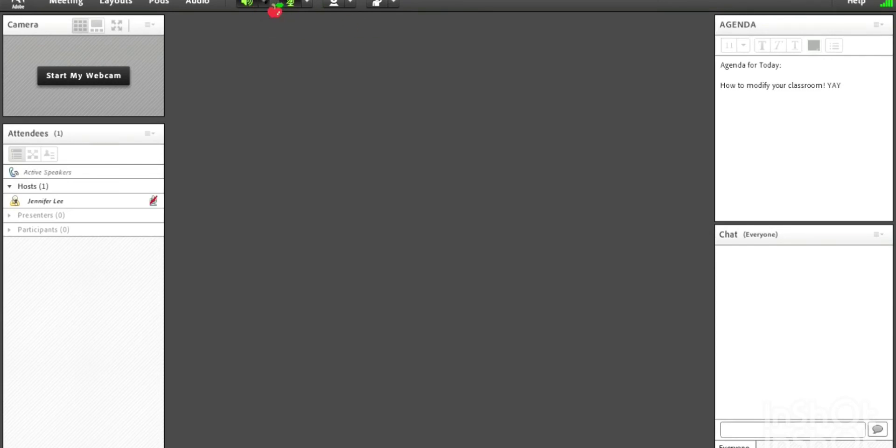
pyautogui.click(266, 4)
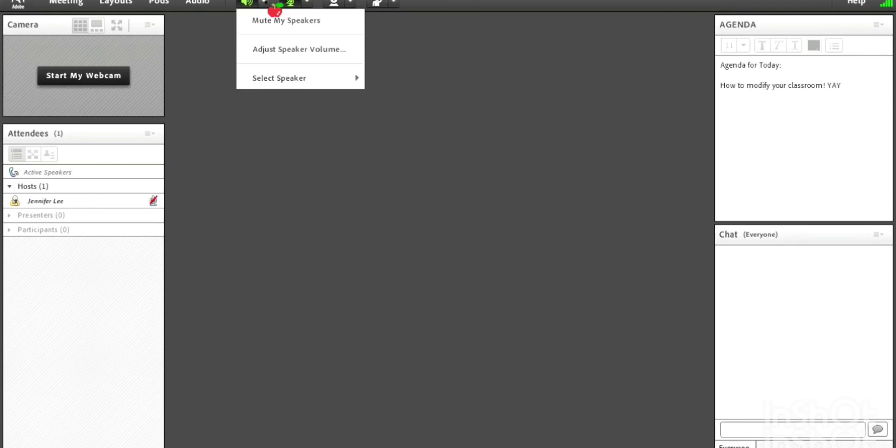
pyautogui.click(293, 49)
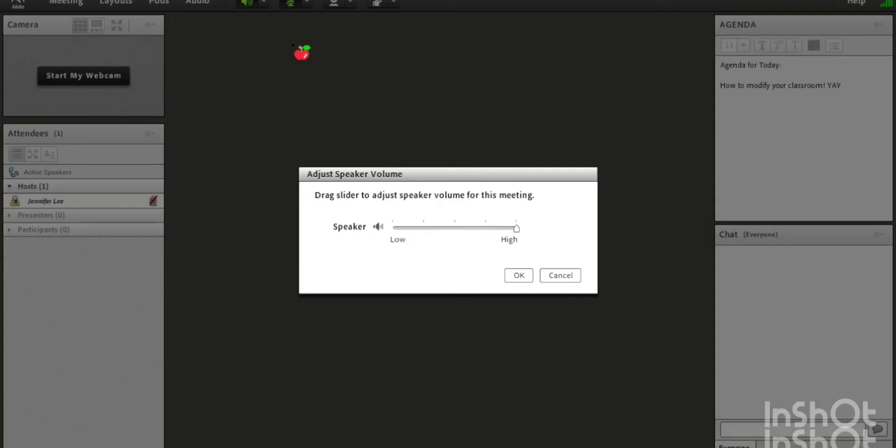
pyautogui.click(462, 228)
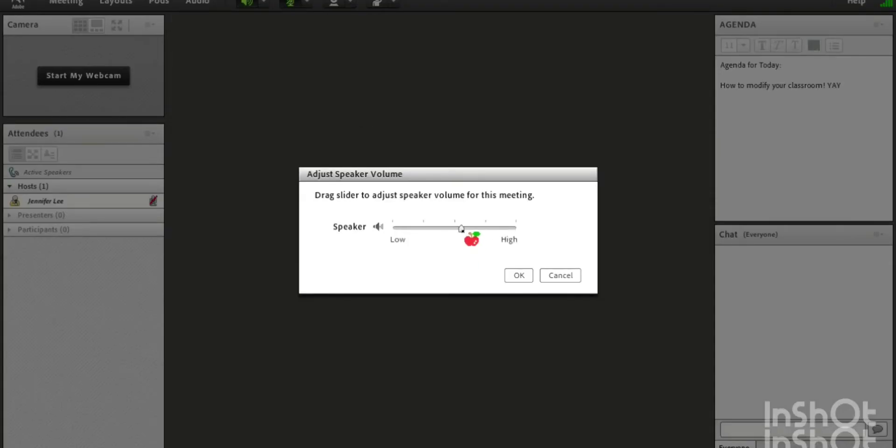
pyautogui.click(516, 275)
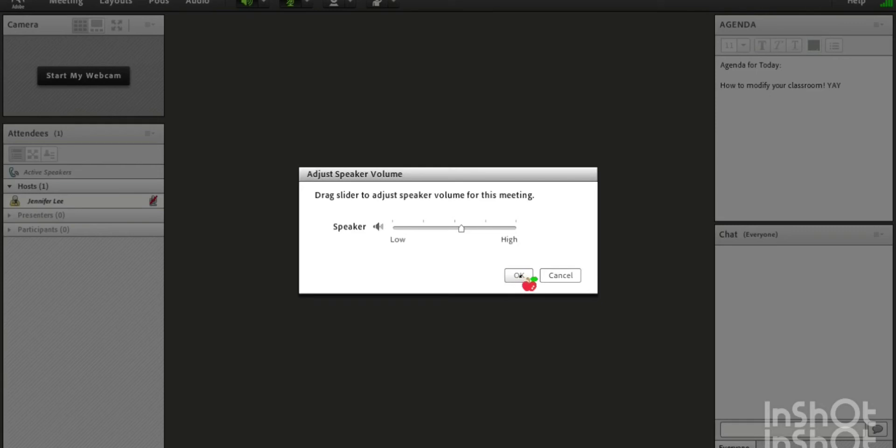
pyautogui.click(518, 275)
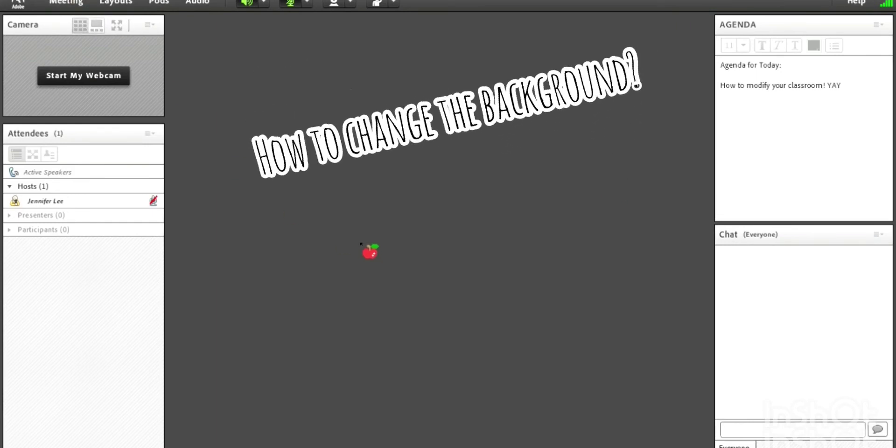
# - Set the uploaded pngtree cartoon fresh classroom image as the meeting room background in the general preferences
pyautogui.click(68, 3)
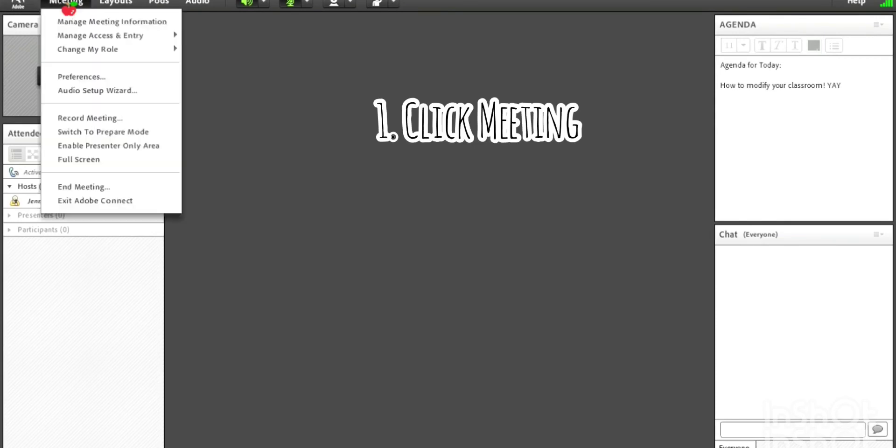
pyautogui.click(116, 78)
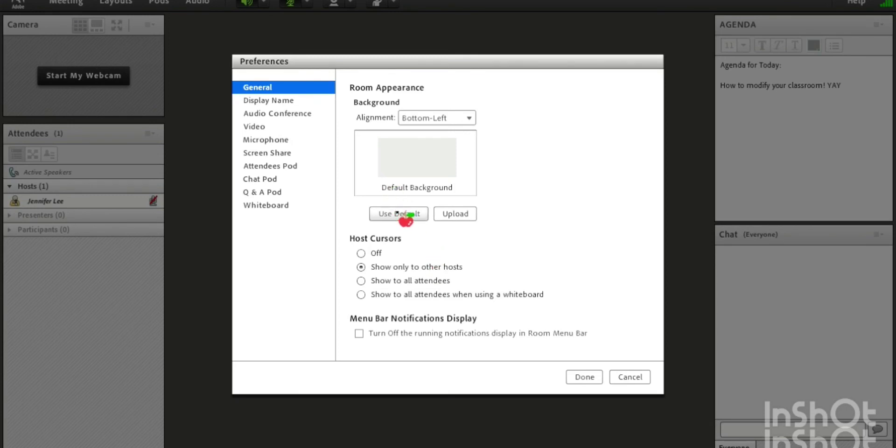
pyautogui.click(451, 215)
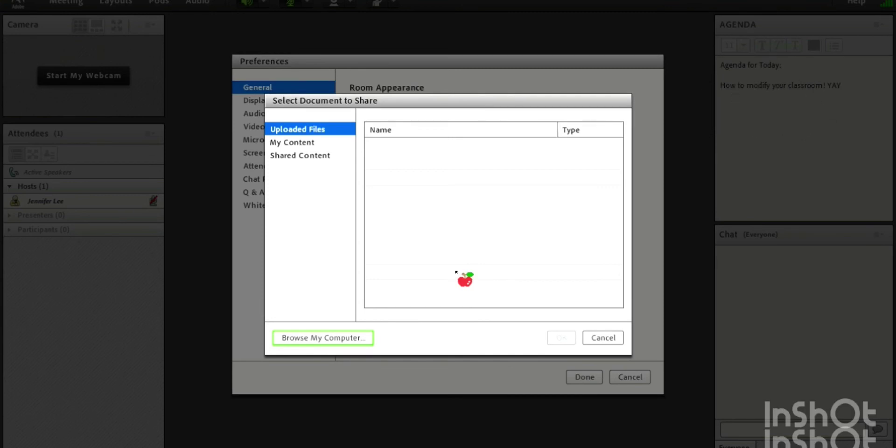
pyautogui.click(603, 337)
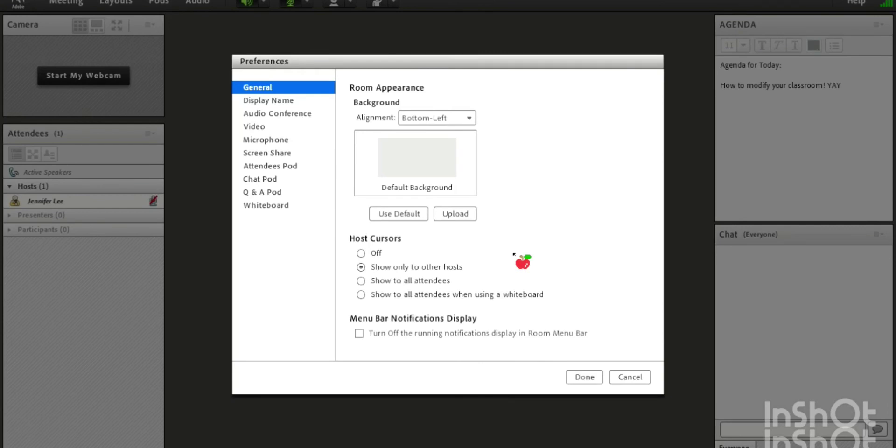
pyautogui.click(467, 214)
pyautogui.click(453, 145)
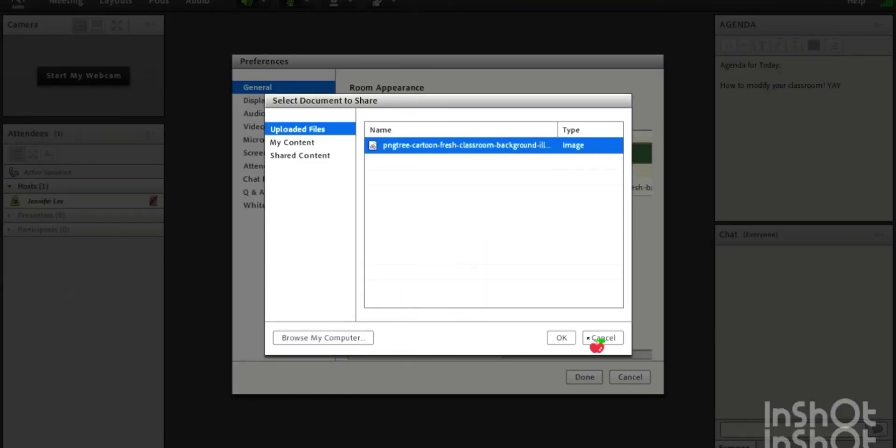
pyautogui.click(565, 337)
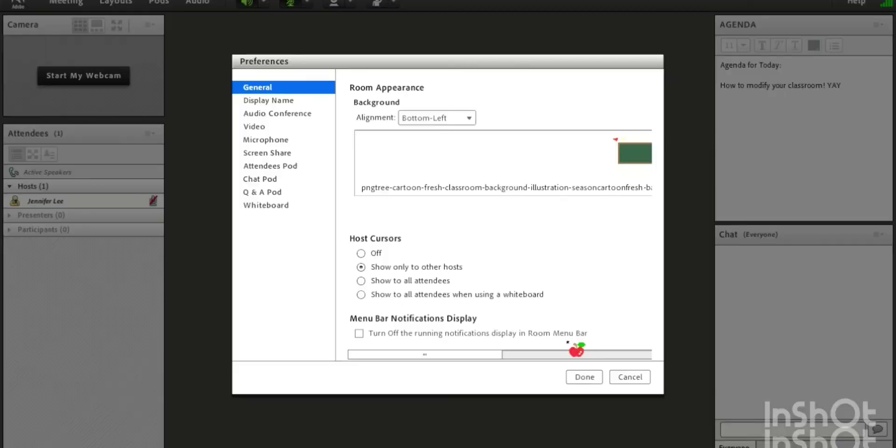
pyautogui.click(585, 377)
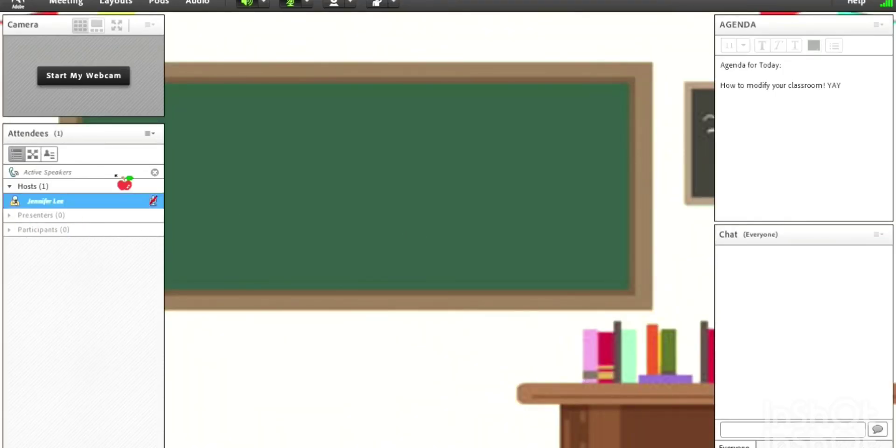
# - Narrow the Camera and Attendees pods to the same width to uncover more of the chalkboard
pyautogui.moveTo(164, 52); pyautogui.dragTo(121, 37)
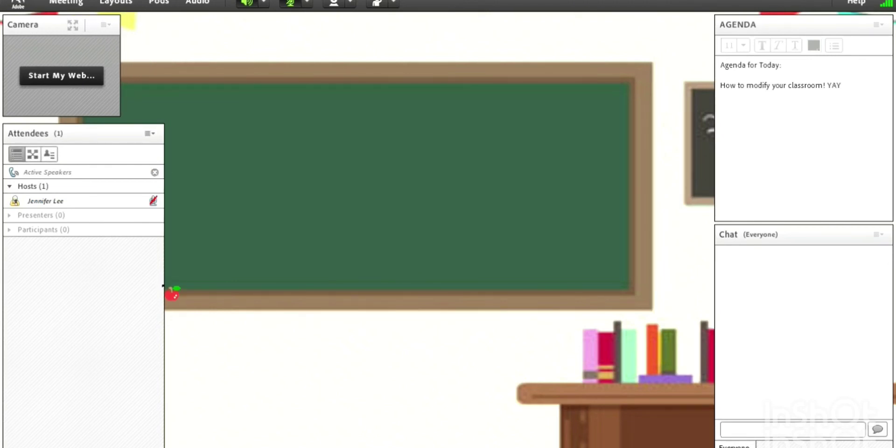
pyautogui.moveTo(164, 285); pyautogui.dragTo(112, 264)
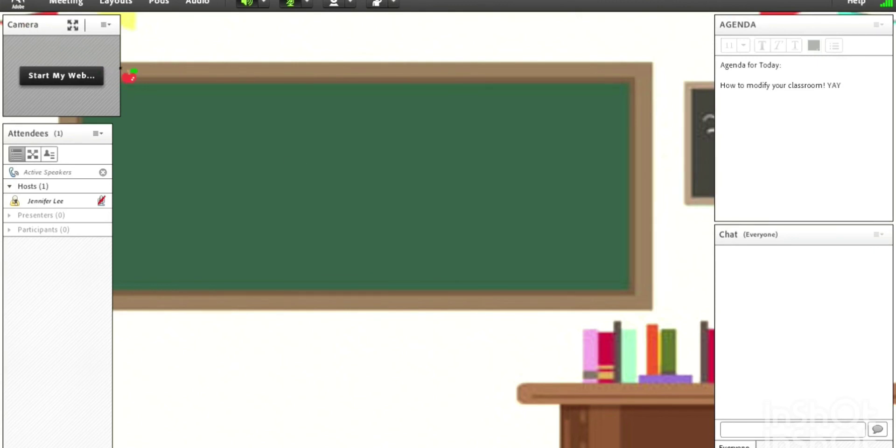
pyautogui.moveTo(120, 69); pyautogui.dragTo(113, 69)
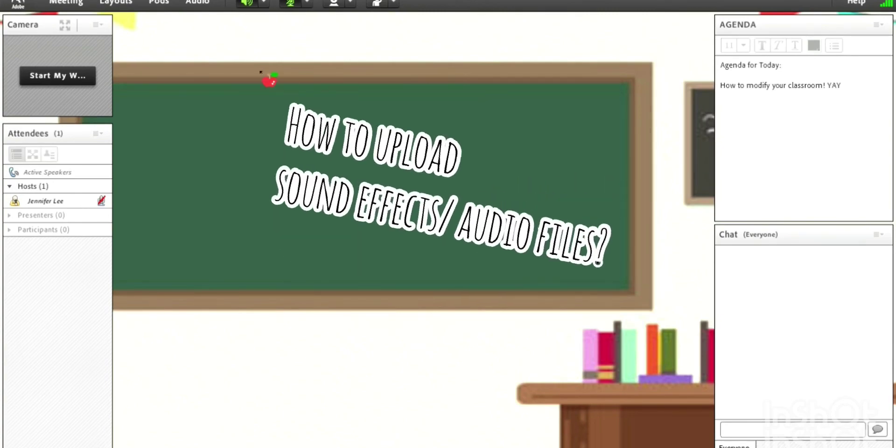
# - Add a new Share pod and shrink it to roughly half its width and less than half its height
pyautogui.click(171, 4)
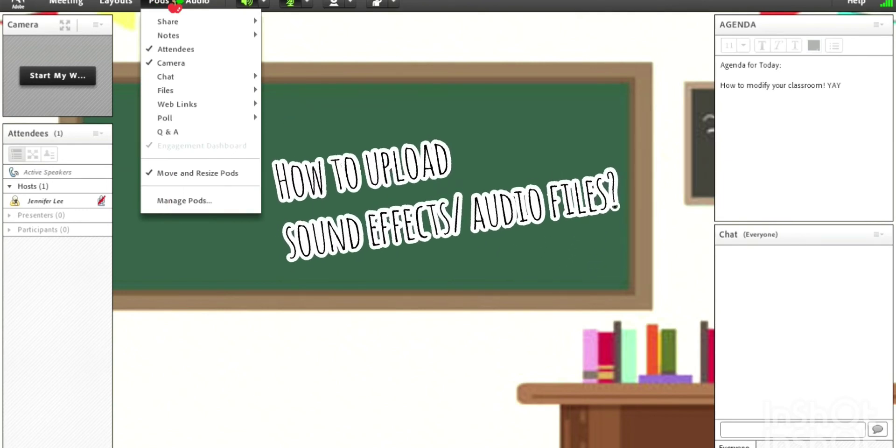
pyautogui.click(170, 3)
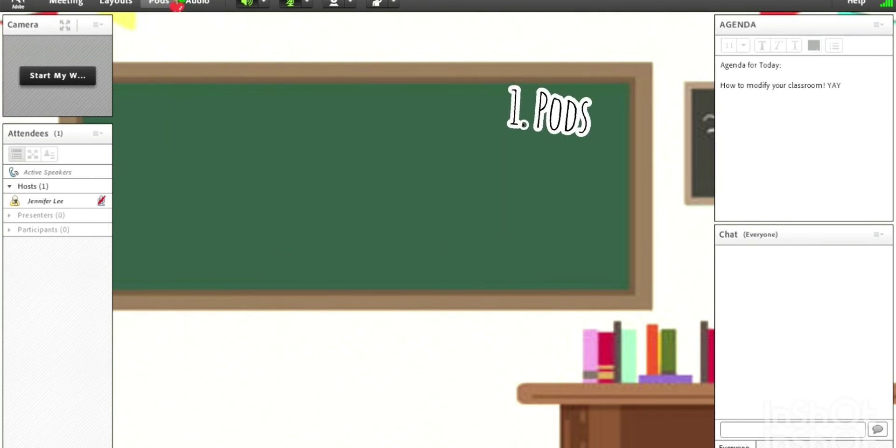
pyautogui.click(171, 3)
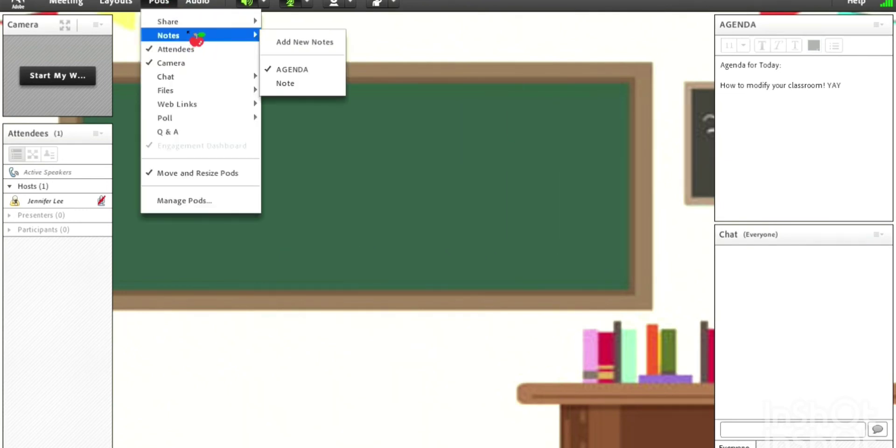
pyautogui.moveTo(208, 22)
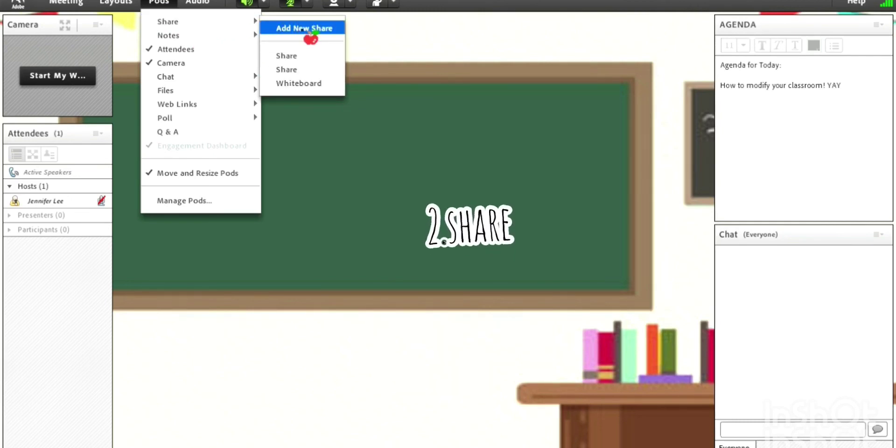
pyautogui.click(309, 33)
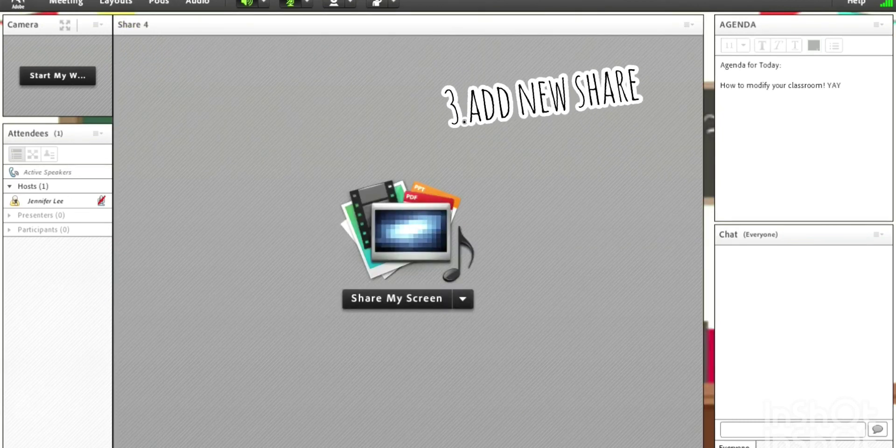
pyautogui.moveTo(702, 445); pyautogui.dragTo(442, 196)
# - Share the clap sound effect file from the computer in the new Share pod and play it
pyautogui.click(333, 114)
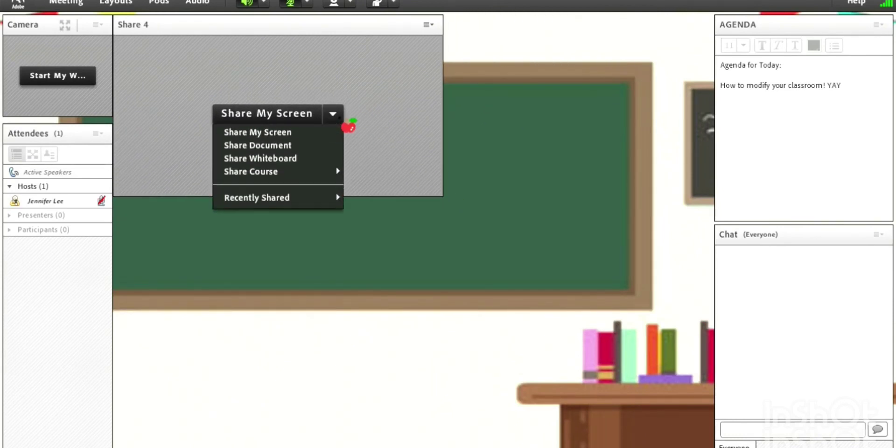
pyautogui.click(289, 150)
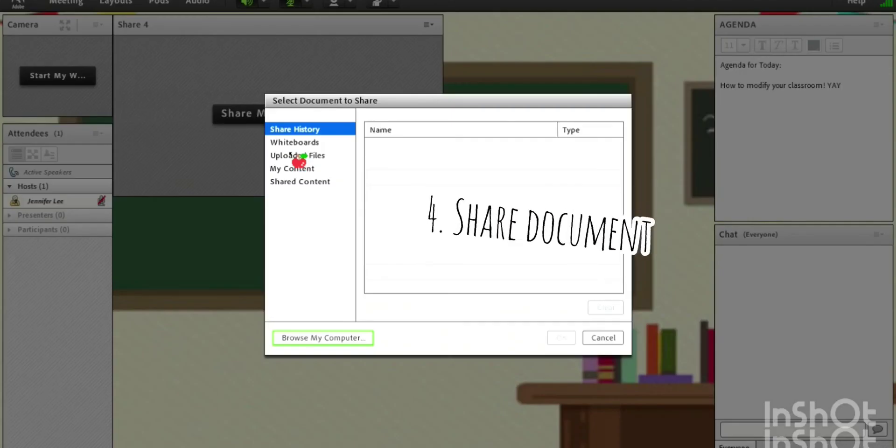
pyautogui.click(308, 342)
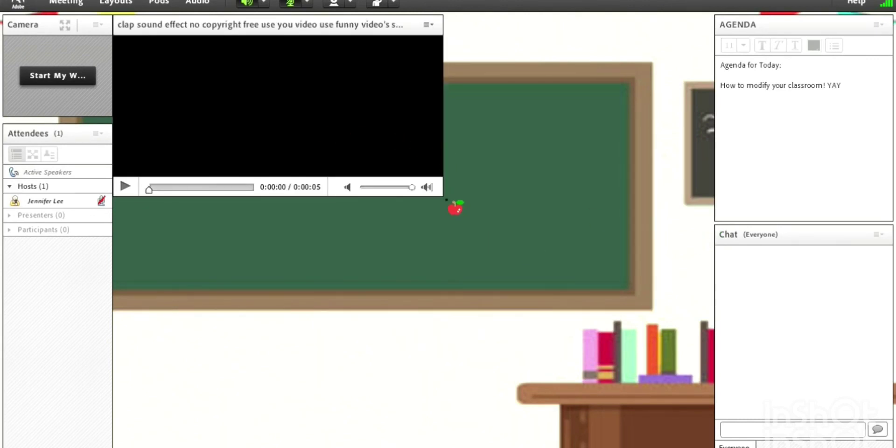
pyautogui.click(125, 186)
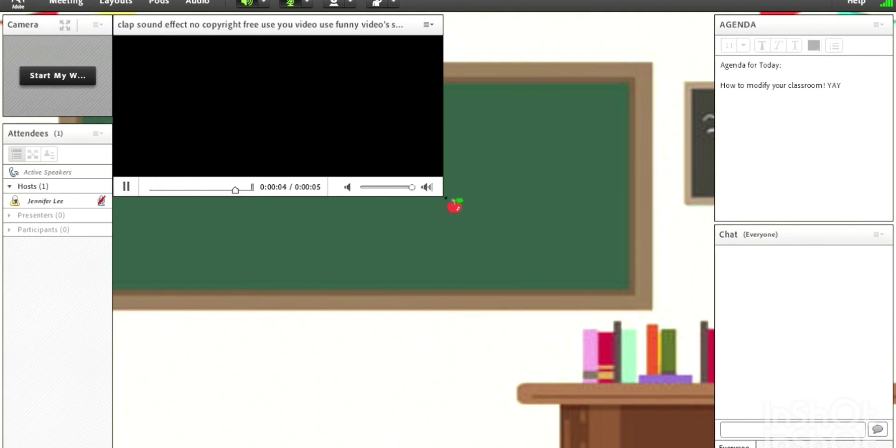
# - Shrink the clap sound pod to little more than its play control and fit it beneath a shortened Attendees pod
pyautogui.moveTo(442, 196); pyautogui.dragTo(188, 446)
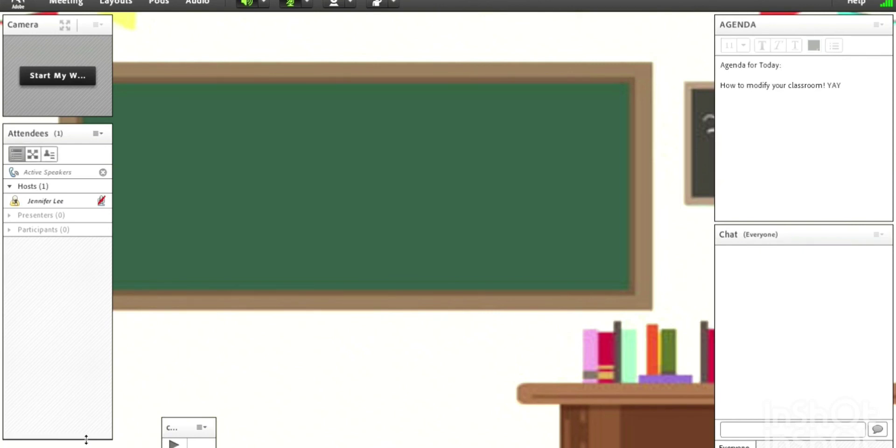
pyautogui.moveTo(86, 439); pyautogui.dragTo(91, 418)
pyautogui.moveTo(174, 428); pyautogui.dragTo(27, 429)
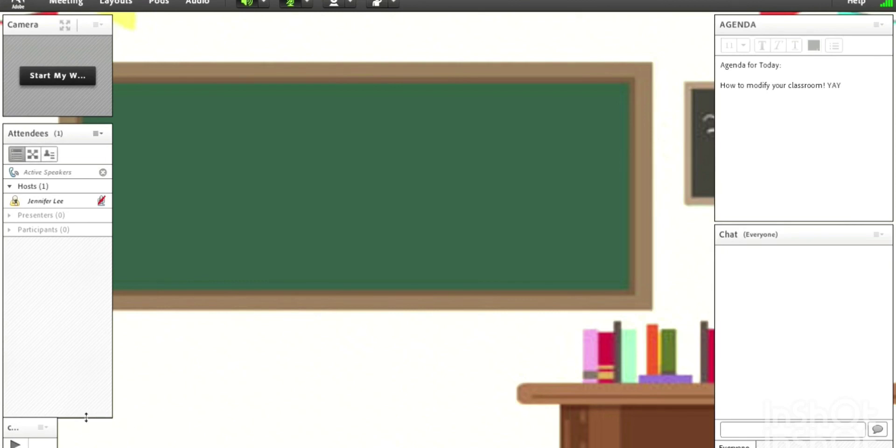
pyautogui.moveTo(86, 417); pyautogui.dragTo(96, 402)
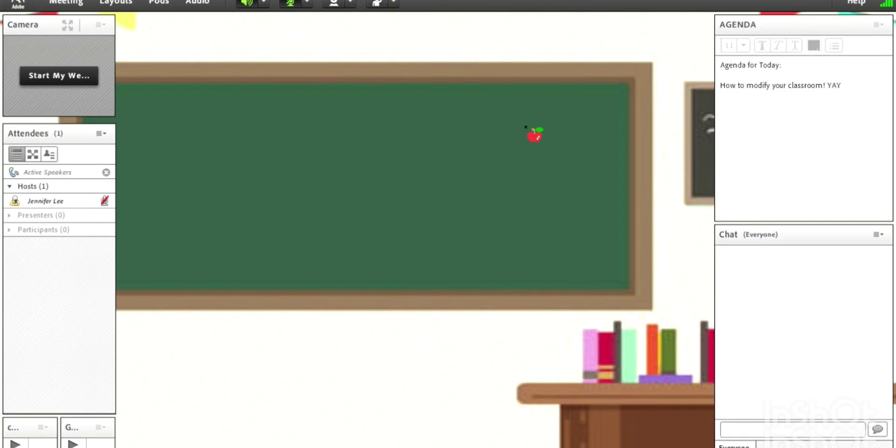